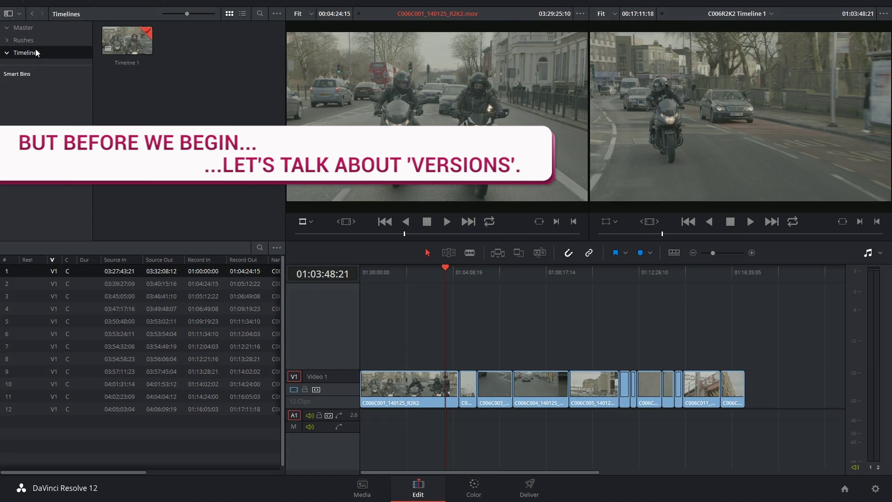
- On the Color page, inspect clip 05's grade version options and preview clips 04, 03 and 02
click(475, 494)
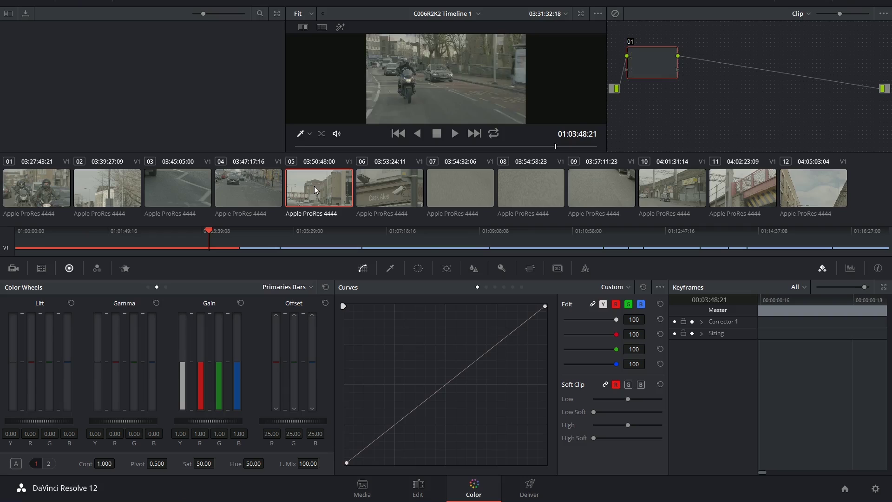
click(314, 185)
right_click(310, 192)
mouse_move(345, 204)
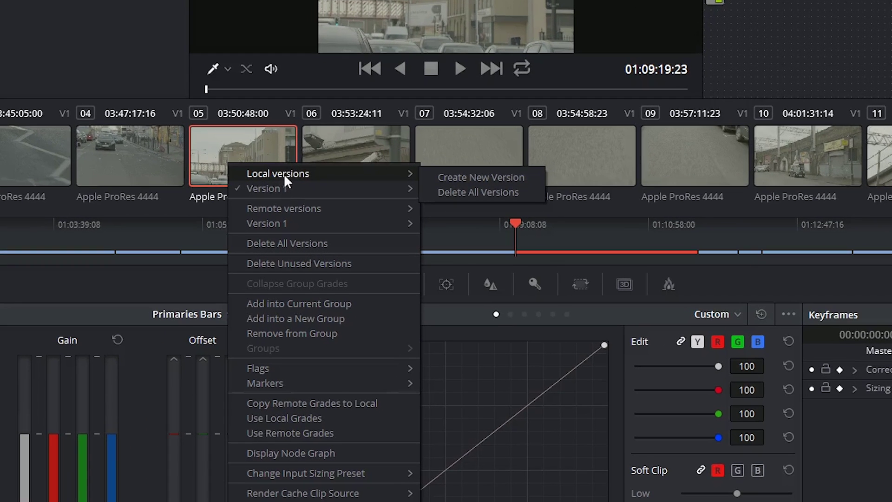
mouse_move(287, 215)
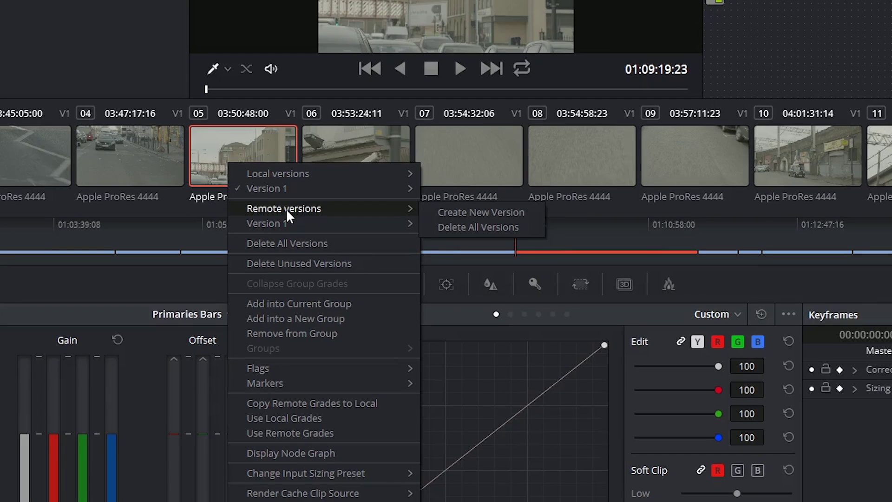
mouse_move(272, 173)
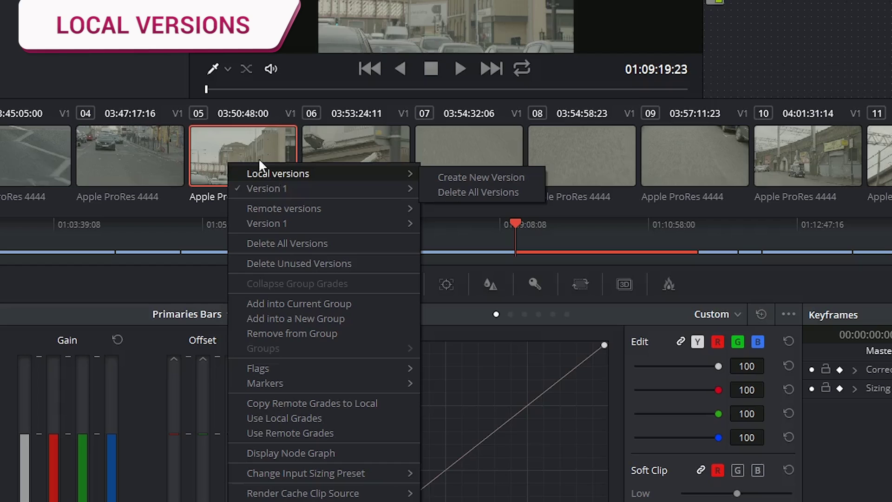
click(245, 145)
click(168, 172)
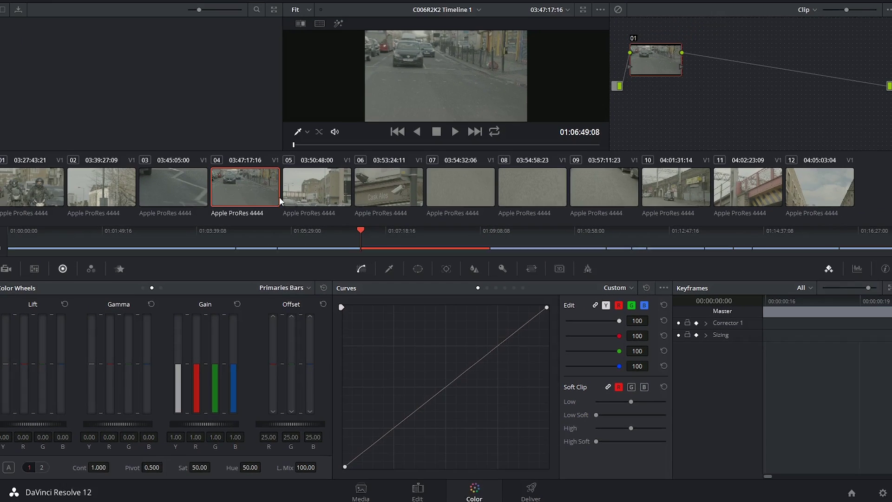
click(160, 179)
click(85, 179)
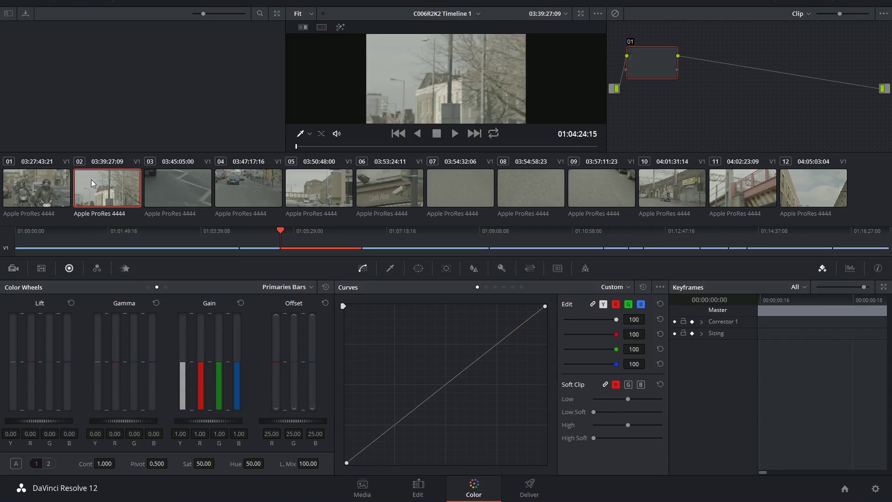
- Cut the first clip C006C001 at 01:02:25:13 with the Blade tool
click(418, 488)
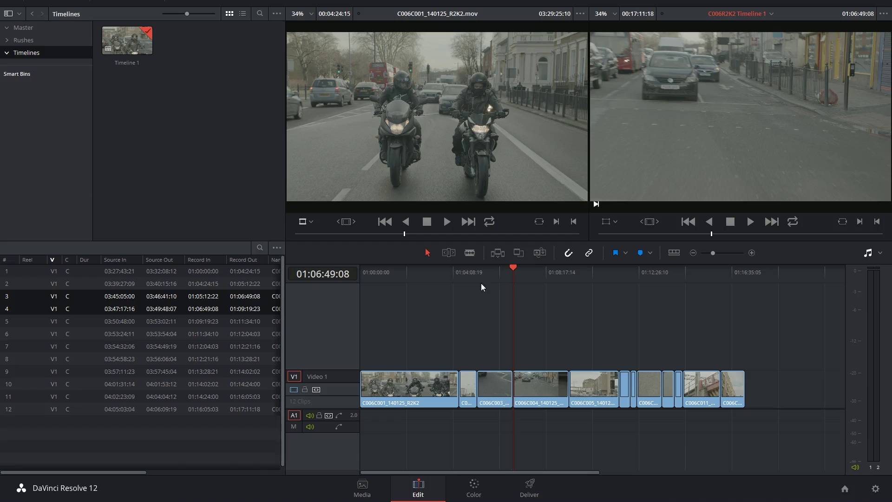
drag(517, 267, 415, 277)
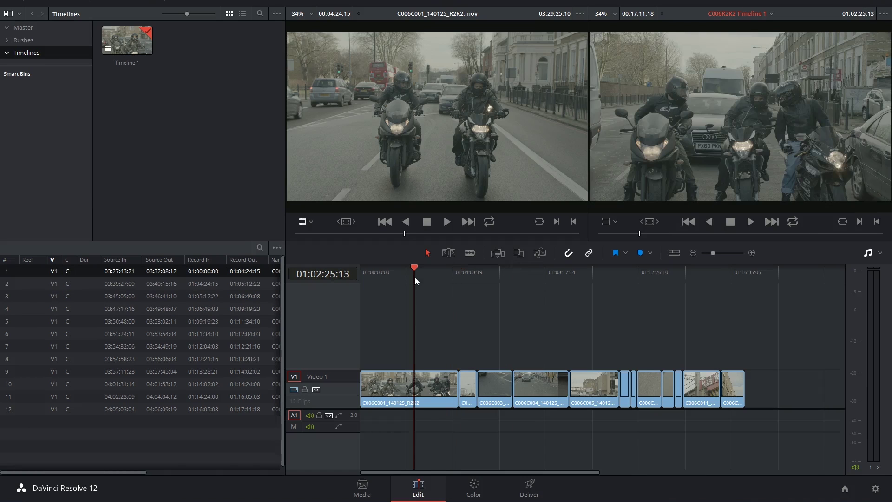
click(470, 252)
click(403, 390)
- Move the clip's second part to the end of Timeline 1 and ripple-delete the leftover gap
key(a)
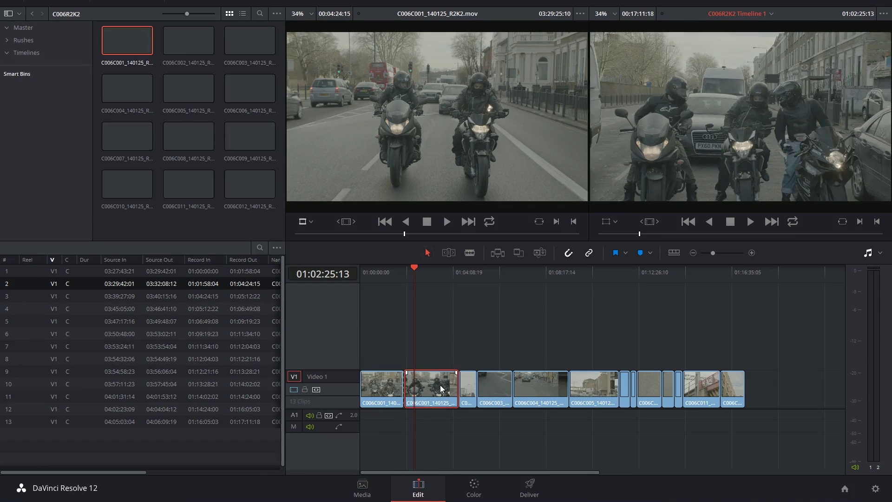
drag(440, 385, 775, 378)
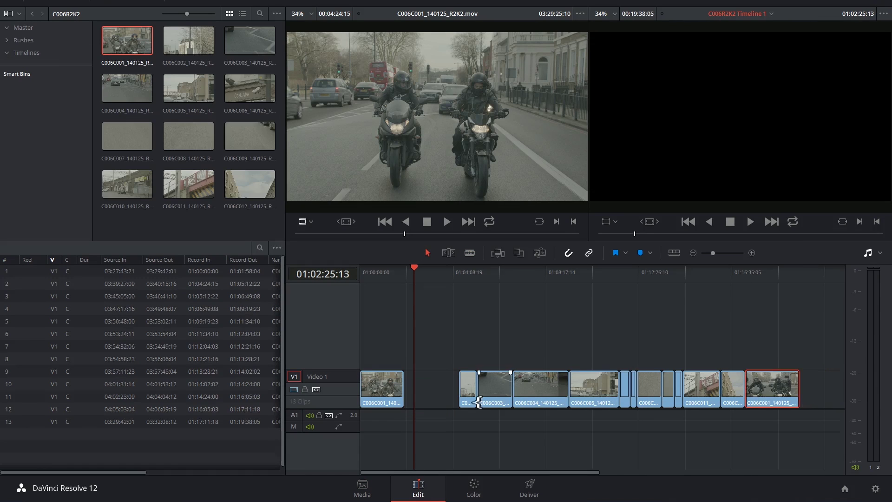
click(441, 386)
key(Delete)
click(474, 488)
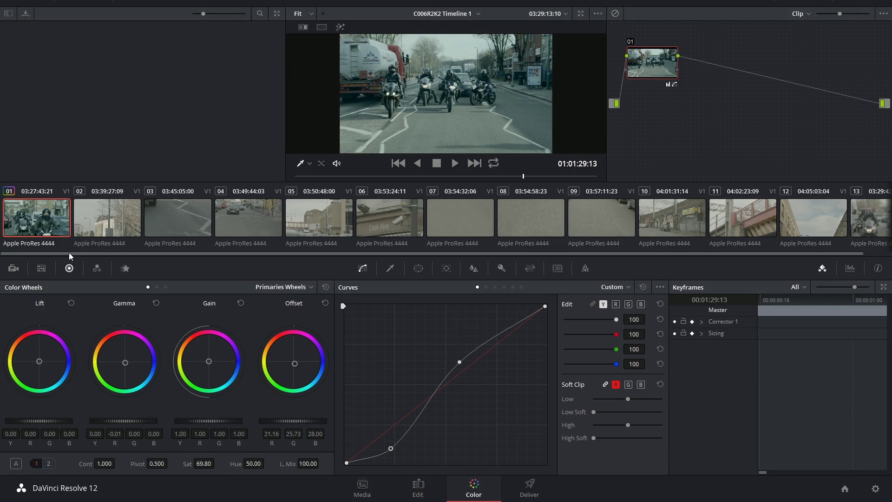
- Compare graded clip 01 with the ungraded split-off clip 13 on the Color page
click(859, 228)
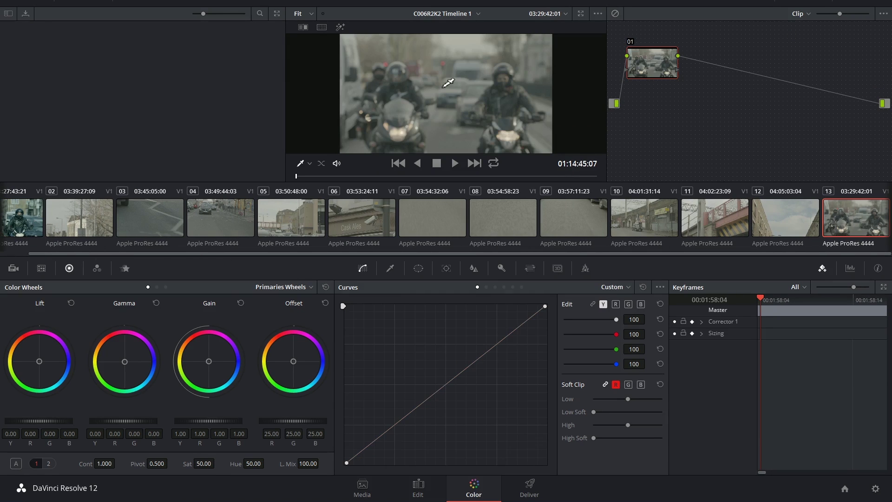
click(19, 213)
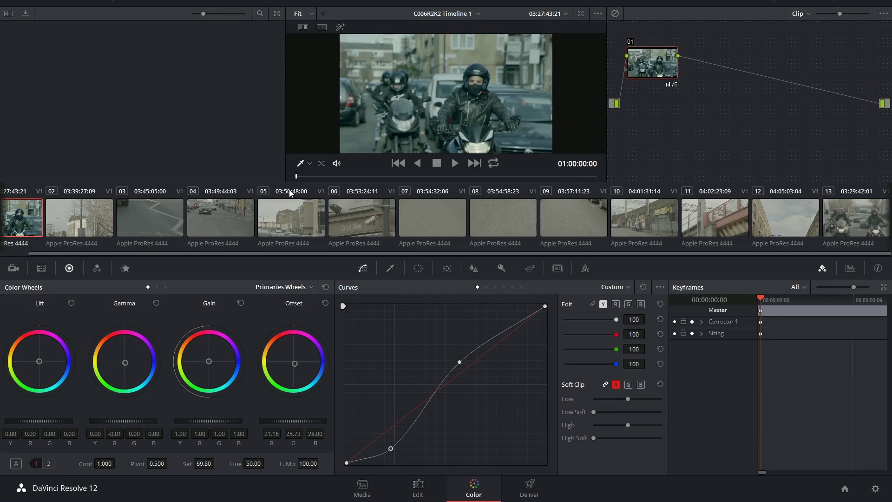
click(853, 219)
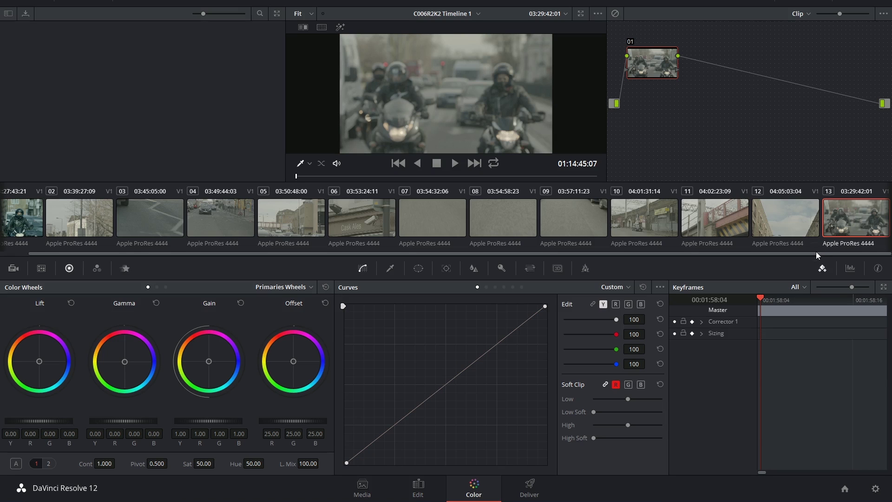
scroll(818, 253, left, 2)
click(38, 233)
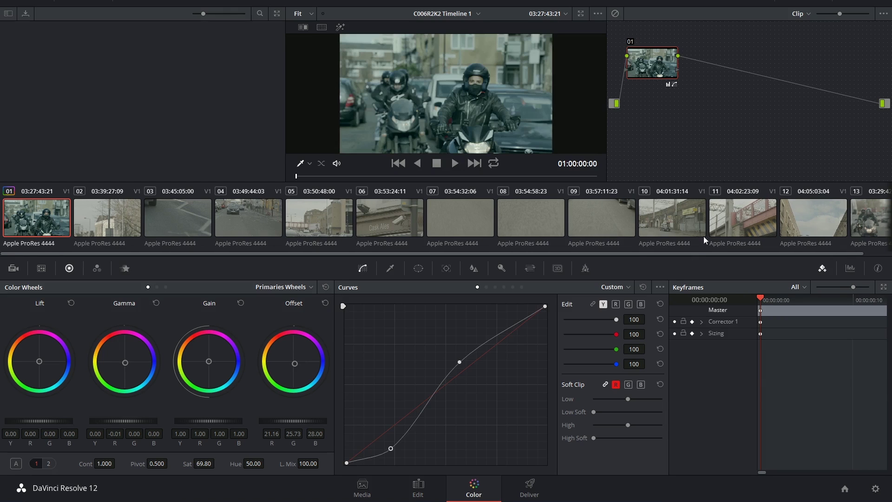
- Duplicate Timeline 1 from the Timelines bin to create 'Timeline 1 copy'
click(422, 495)
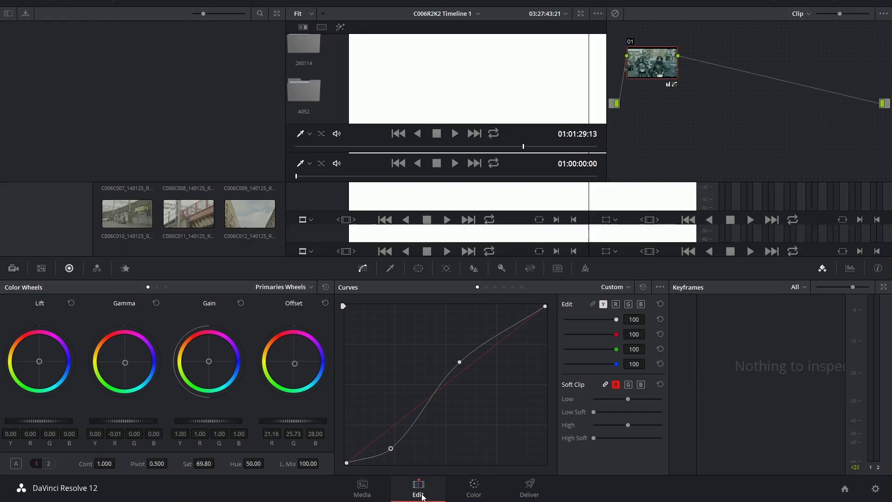
click(25, 53)
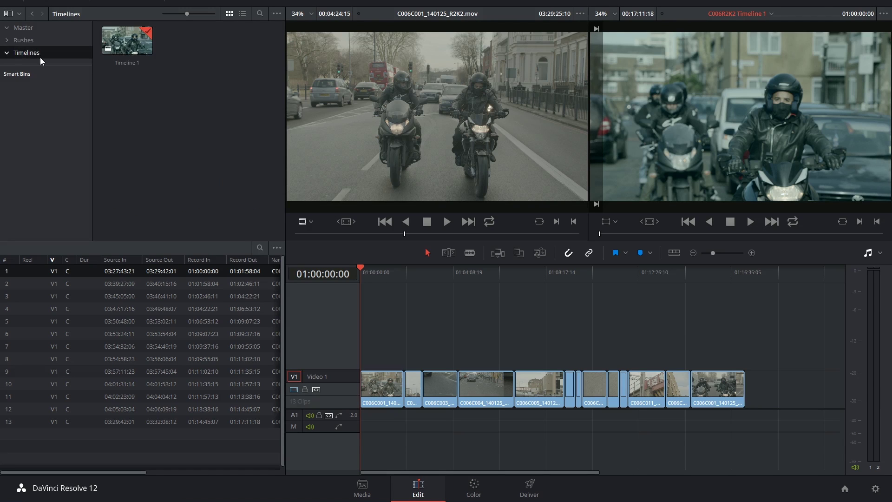
right_click(128, 42)
mouse_move(174, 51)
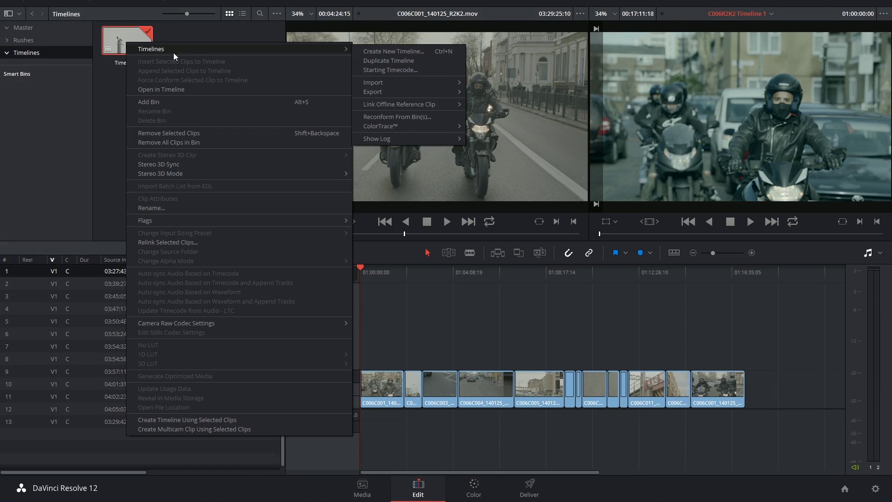
click(417, 60)
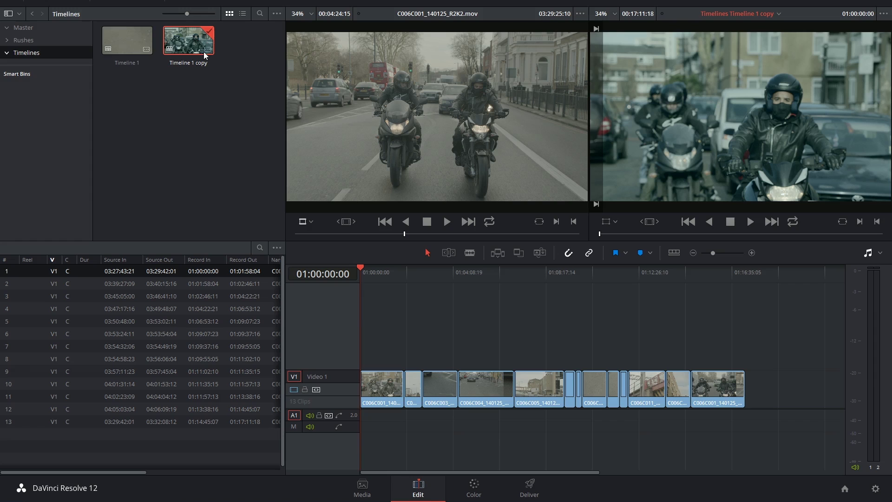
- Lift the red curve on clip 01 of Timeline 1 copy for a warmer look, then select Timeline 1
click(495, 494)
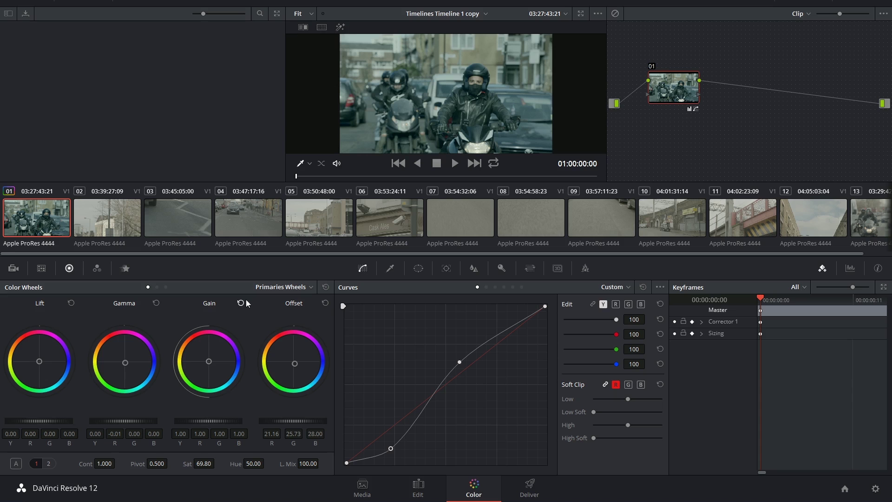
click(438, 379)
drag(294, 367, 282, 350)
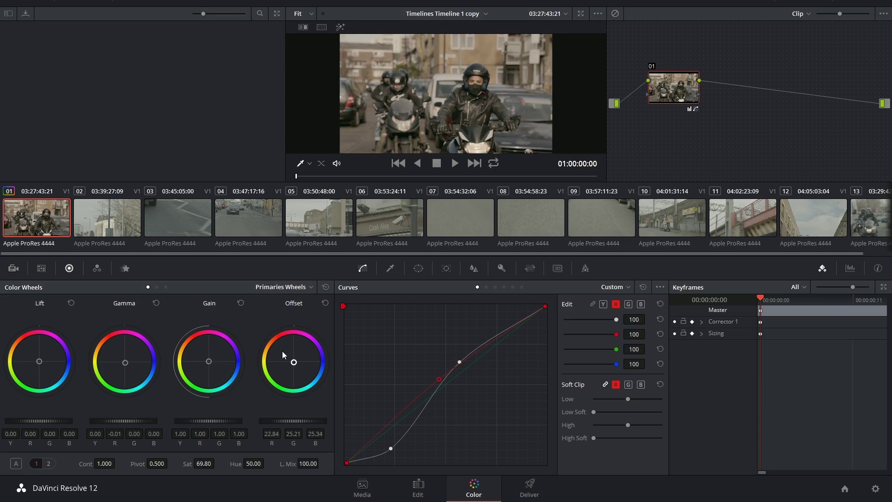
click(418, 489)
click(128, 43)
- Open Timeline 1 and preview its first clip C006C001 and last clip alongside the Timelines bin
double_click(128, 43)
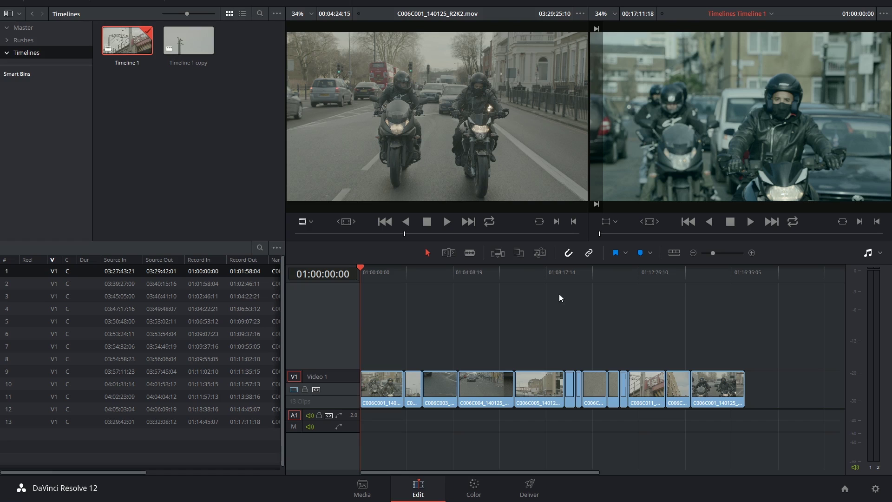
click(372, 388)
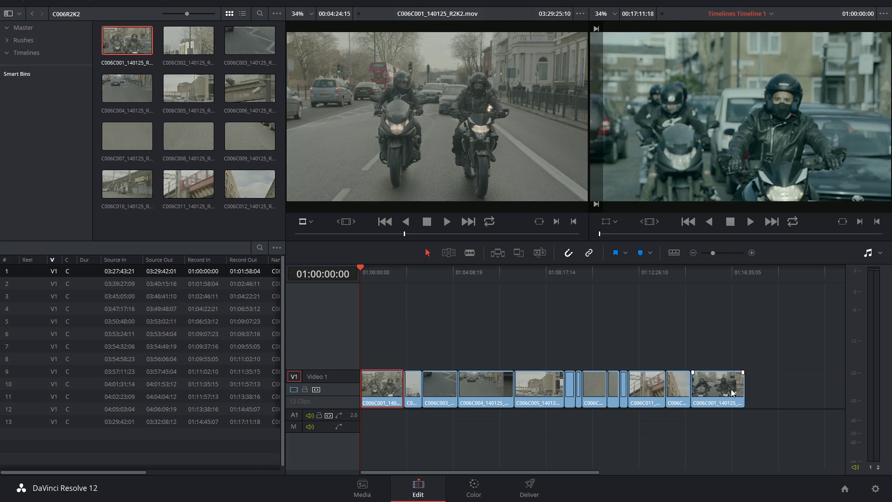
click(708, 391)
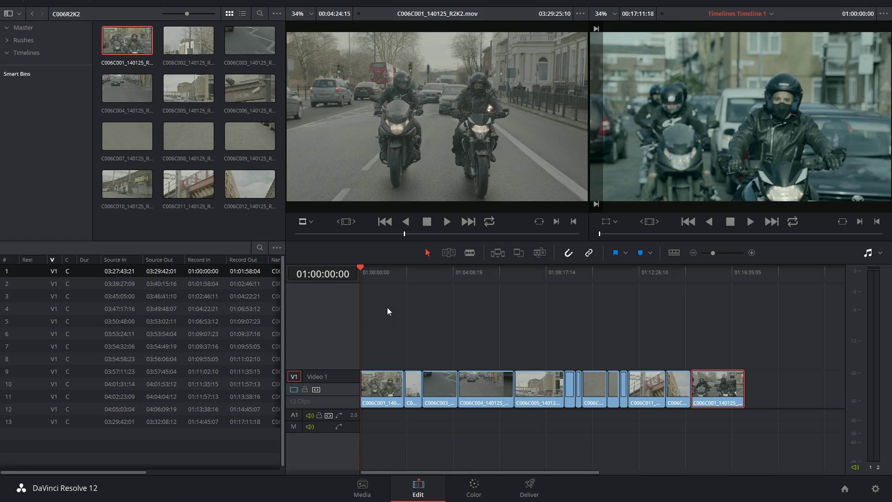
click(52, 52)
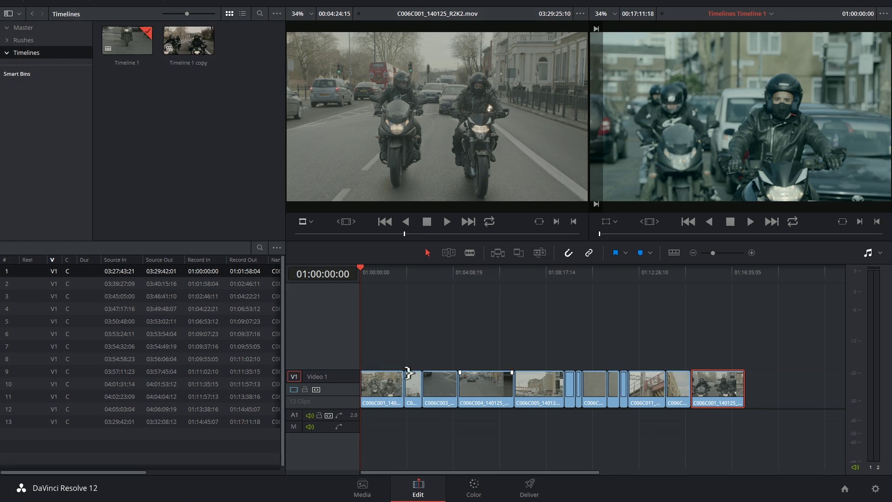
click(697, 289)
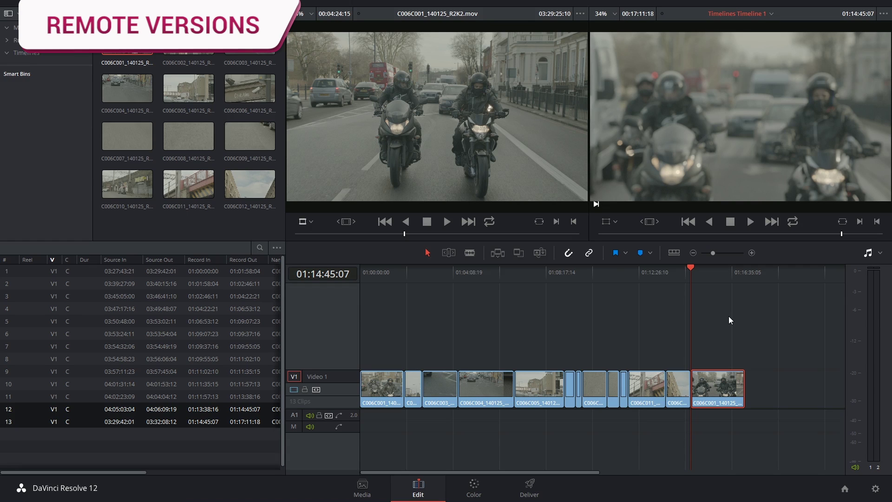
click(376, 384)
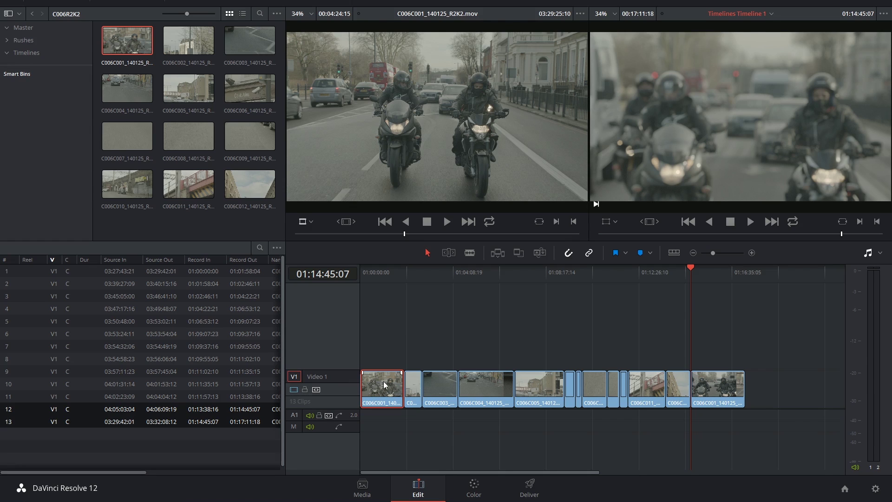
- Select all 13 clips in Timeline 1 and switch them to Use Remote Grades
click(63, 53)
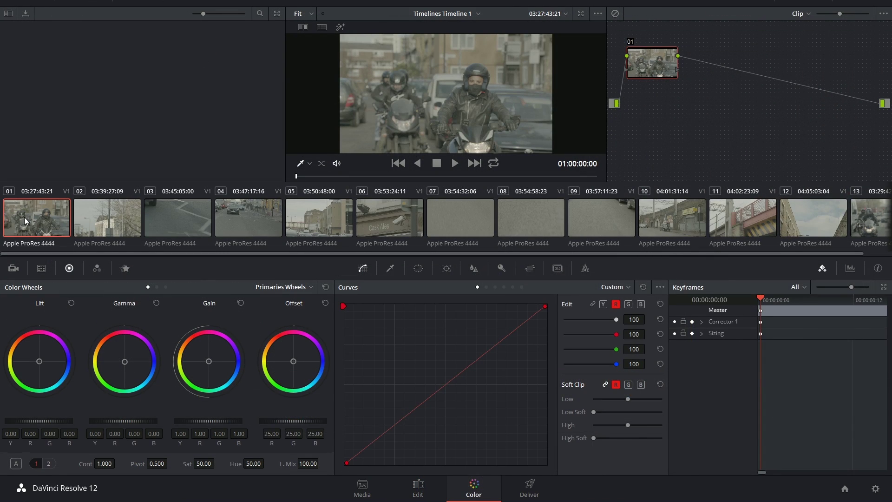
key(ctrl+a)
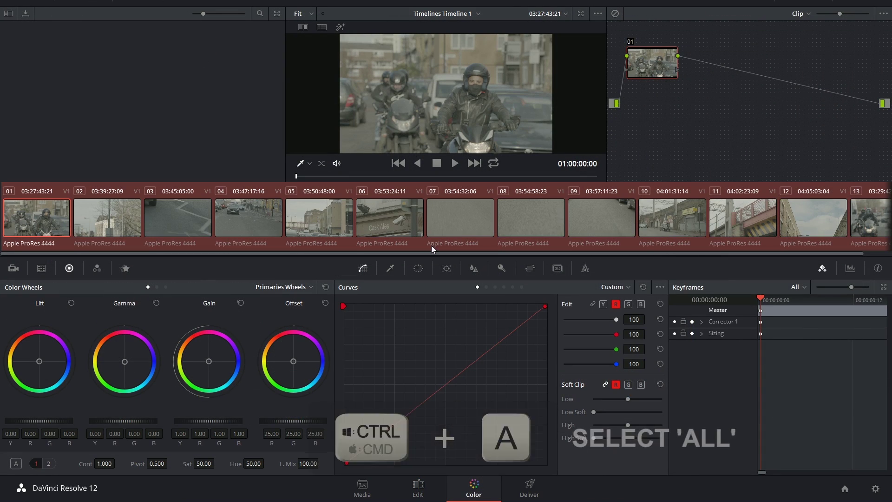
right_click(54, 219)
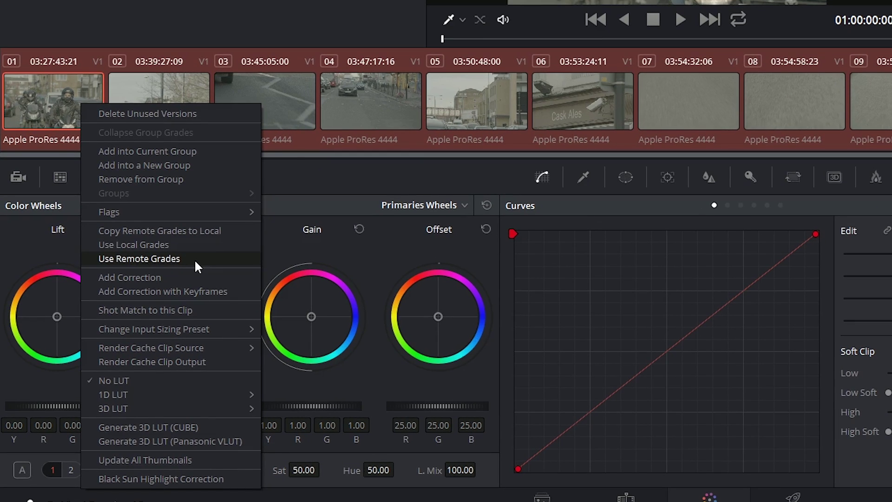
click(194, 258)
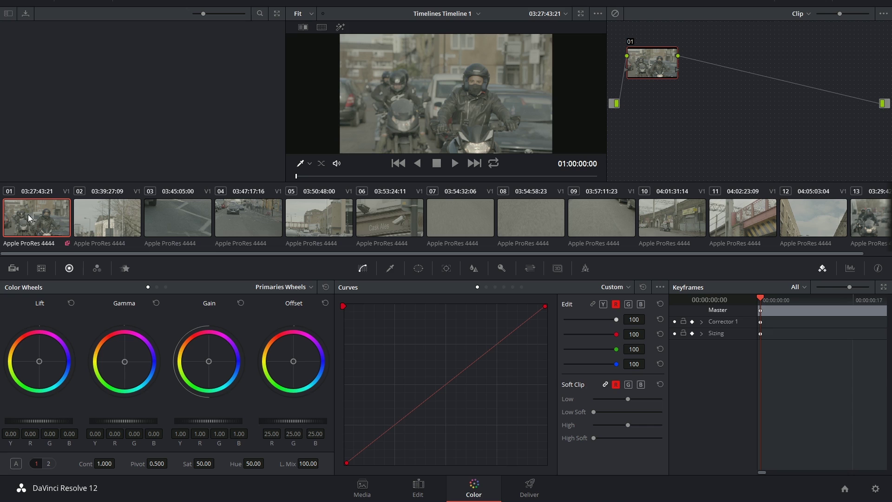
- Give clip 01 an S-shaped luma curve and raised blue curve, then check clip 13
drag(515, 310, 401, 437)
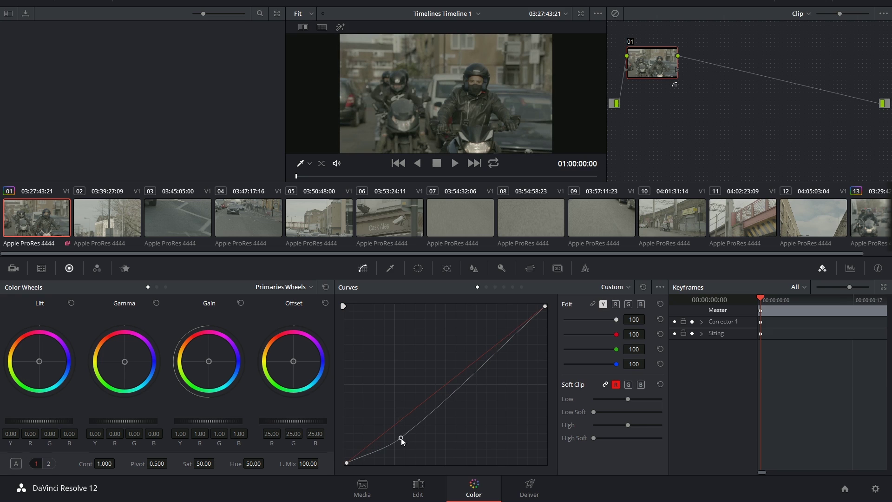
drag(466, 386, 449, 367)
drag(616, 363, 597, 364)
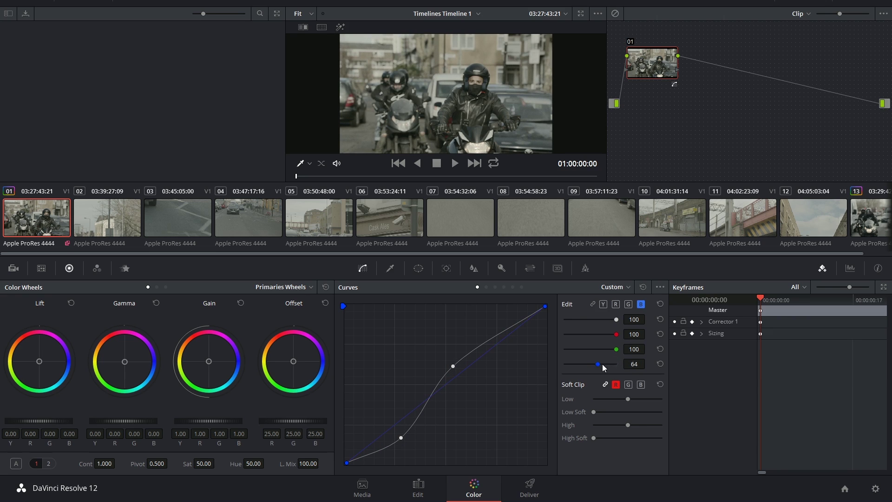
drag(428, 399, 429, 372)
drag(204, 463, 217, 462)
click(868, 218)
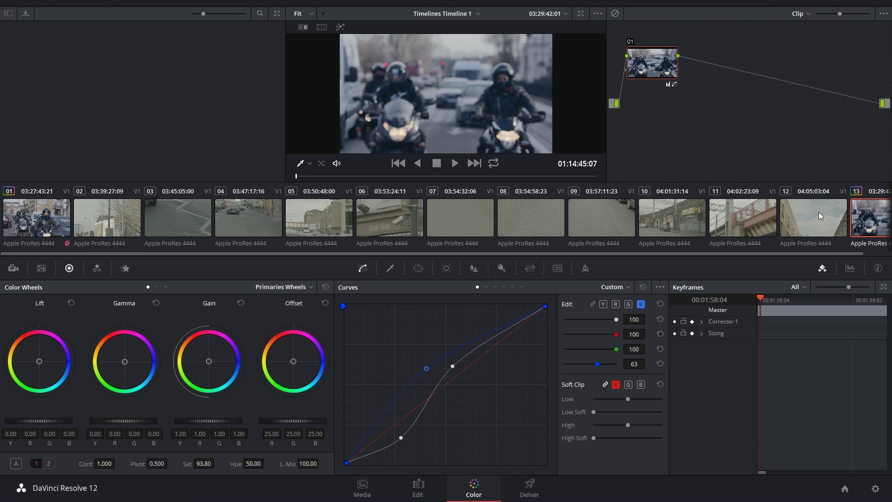
key(shift+4)
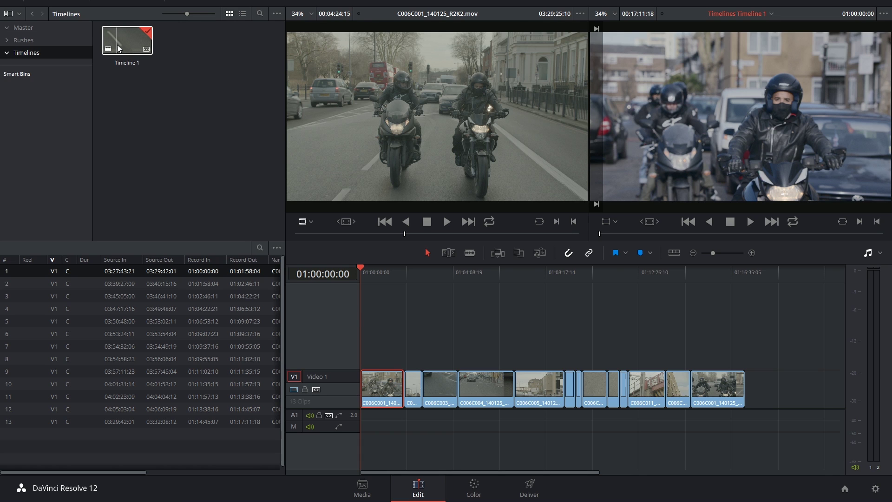
- Duplicate Timeline 1 again and preview a frame of the new Timeline 1 copy
right_click(124, 46)
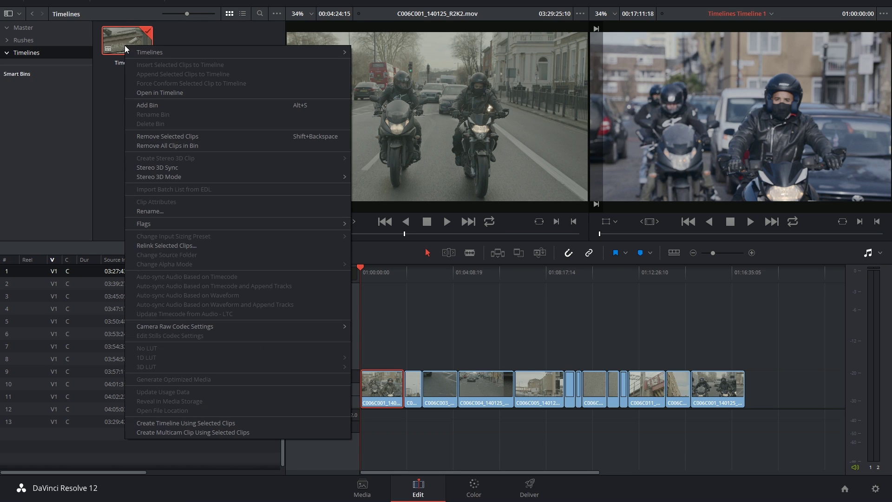
mouse_move(143, 52)
click(417, 62)
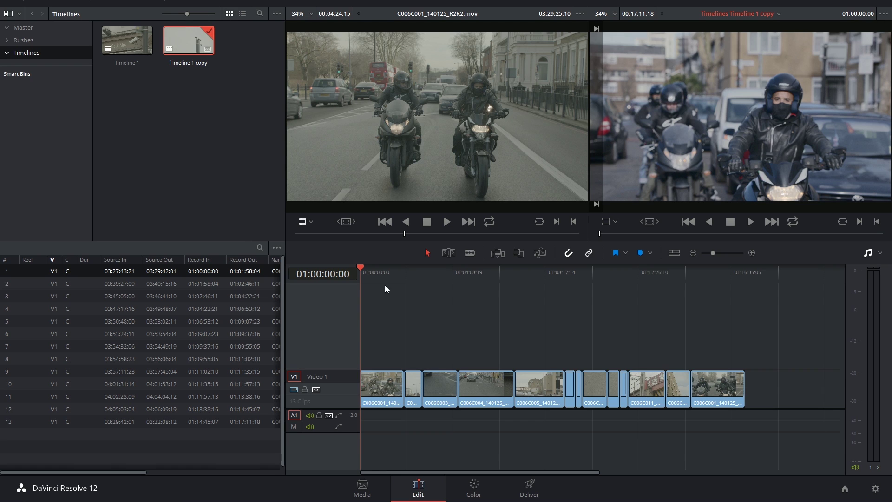
click(372, 273)
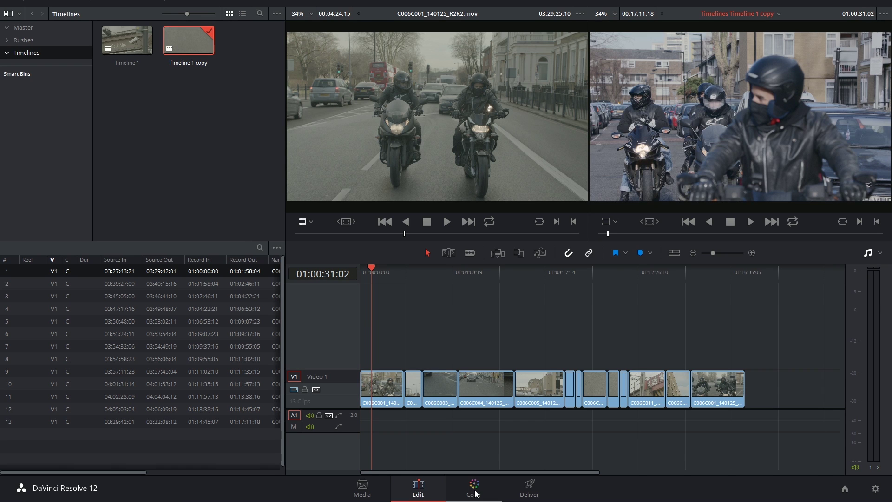
- Add a blue curve point, set blue 61 and green 64, and pull down a green curve point
click(484, 493)
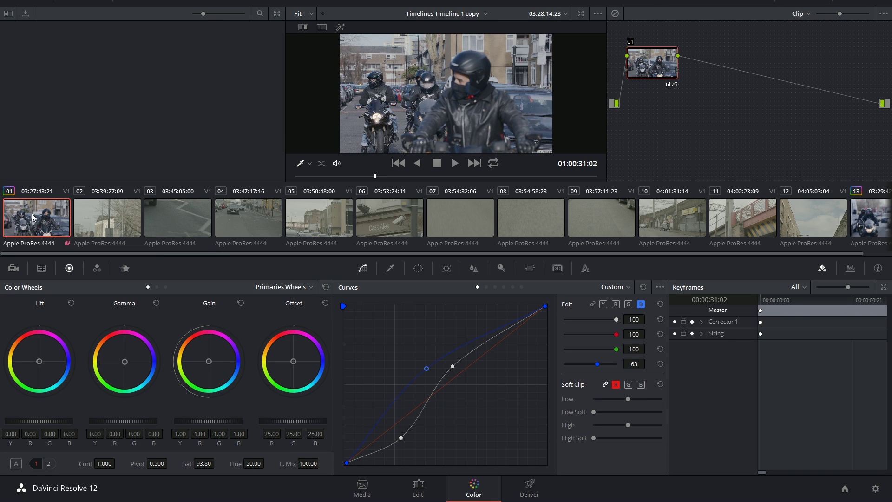
click(453, 99)
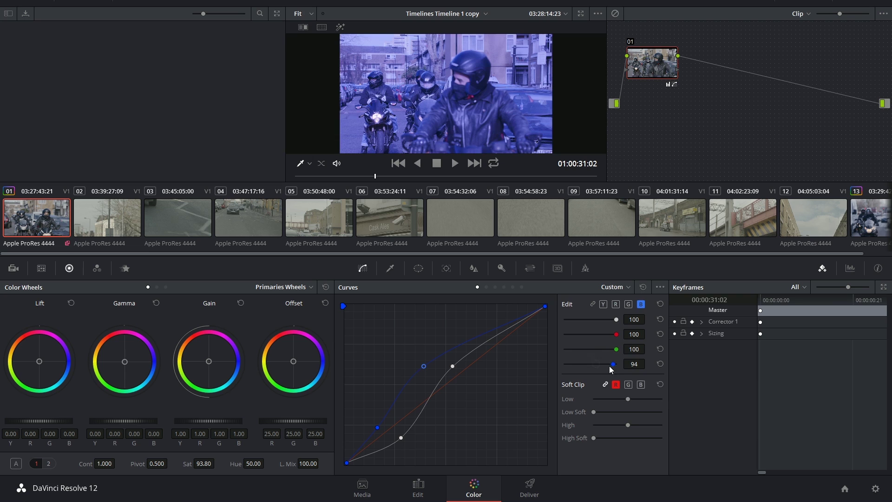
click(628, 304)
drag(611, 368, 598, 349)
drag(426, 393, 423, 406)
click(869, 218)
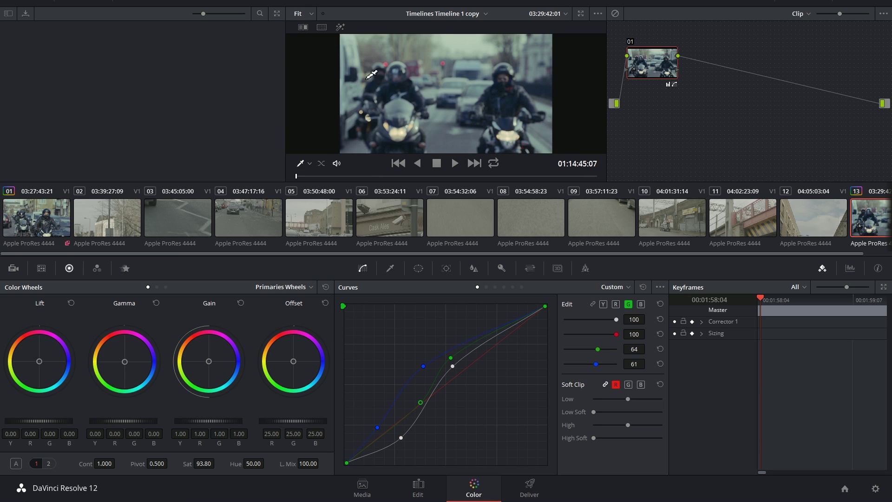
click(34, 220)
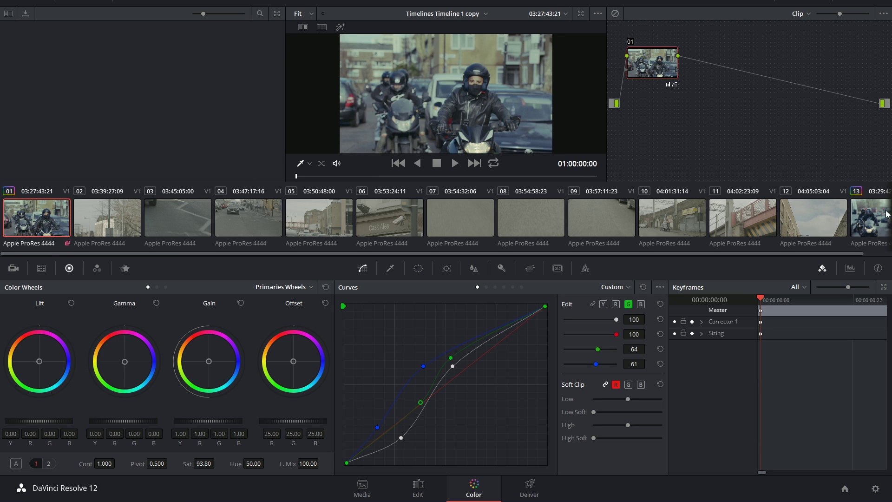
- Check clips 13 and 01 in Timeline 1 on the Color page to confirm the shared grade
click(421, 490)
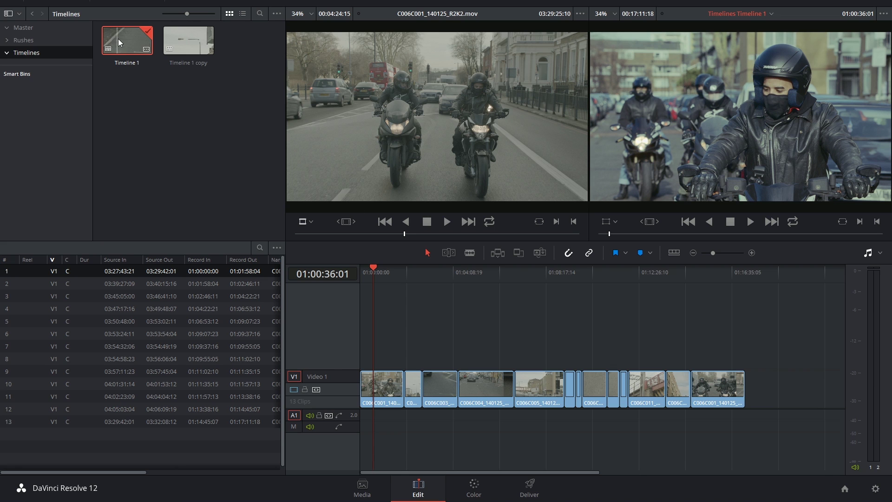
click(474, 488)
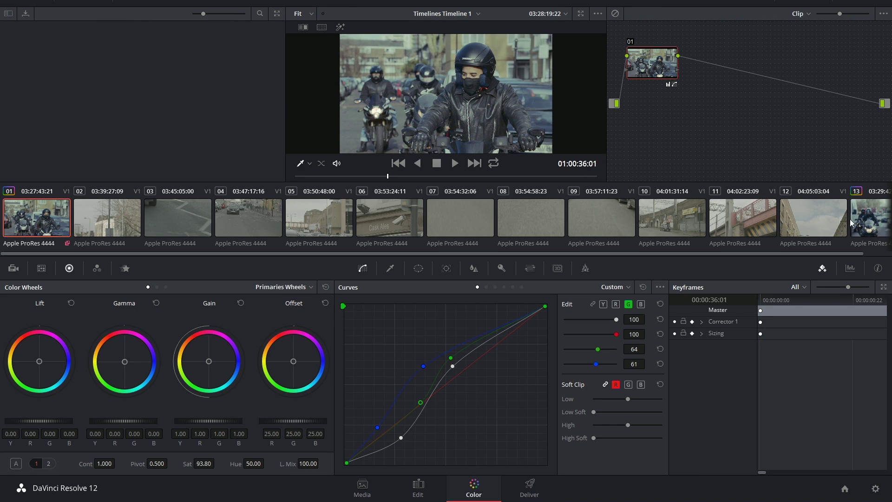
click(878, 219)
click(27, 220)
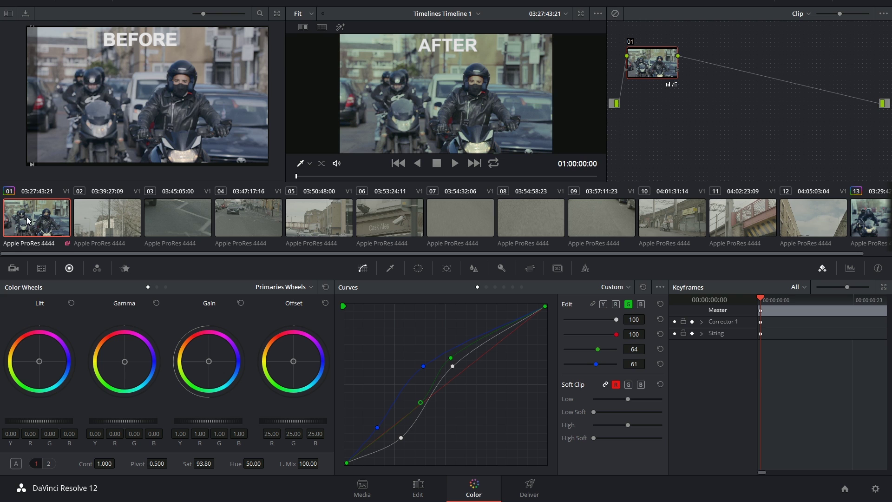
click(419, 487)
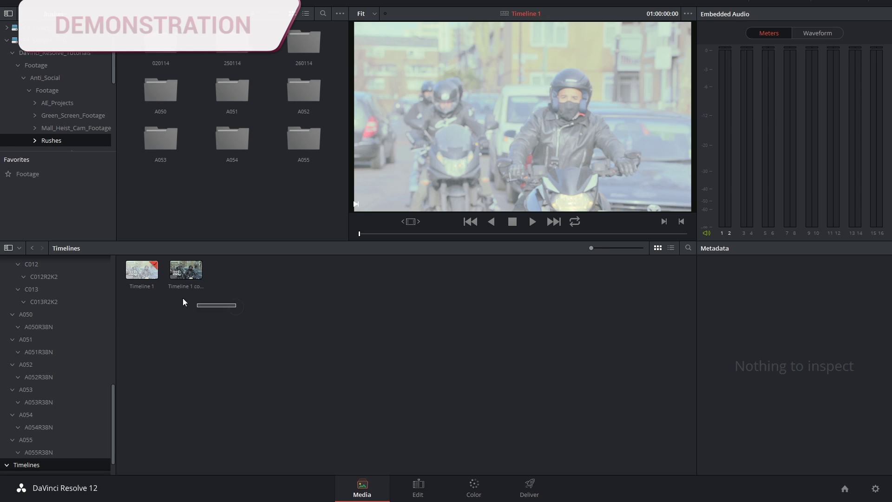
- Delete both timelines from the media pool
drag(182, 297, 134, 275)
key(Delete)
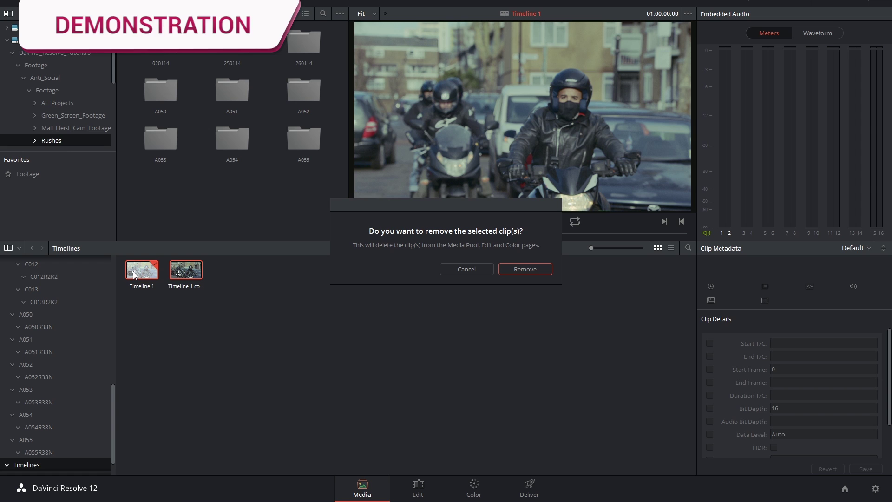
key(Return)
- Remove the Rushes bins, leaving only the Master bin
scroll(83, 344, up, 10)
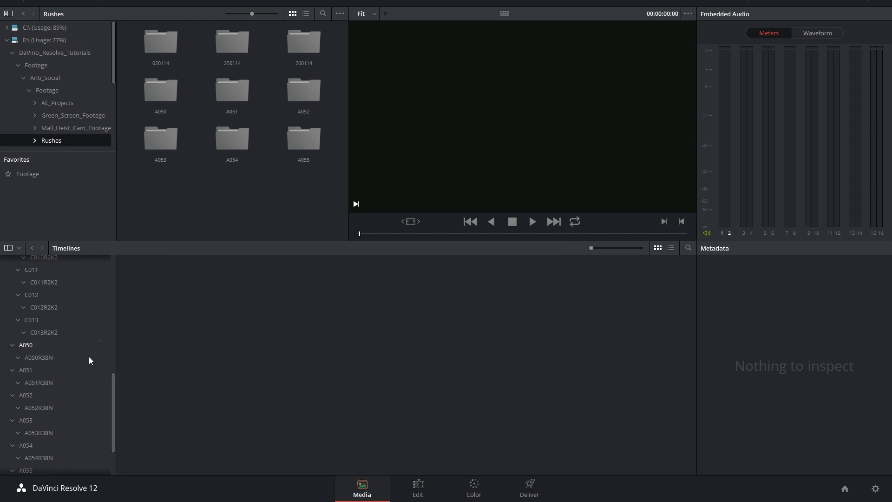
click(29, 277)
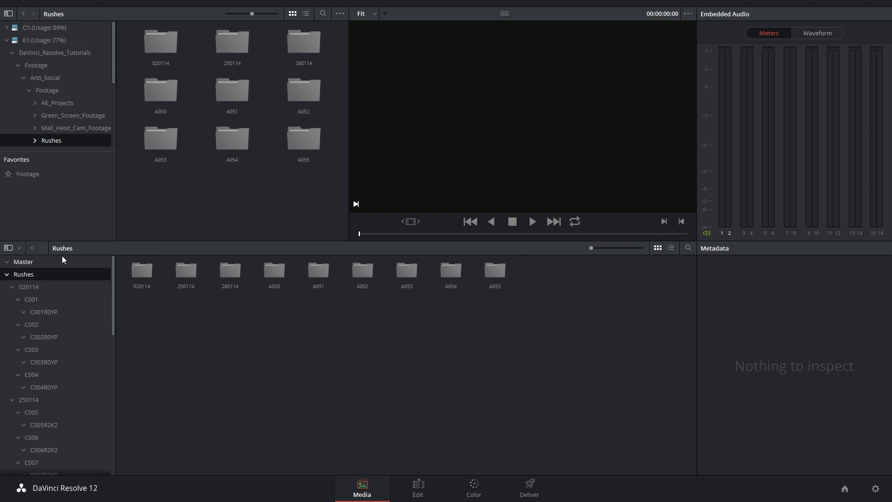
key(Delete)
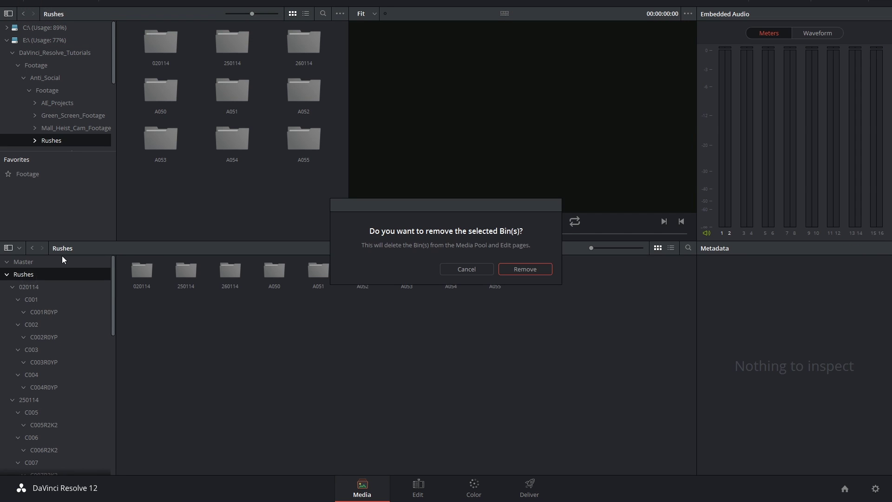
click(509, 270)
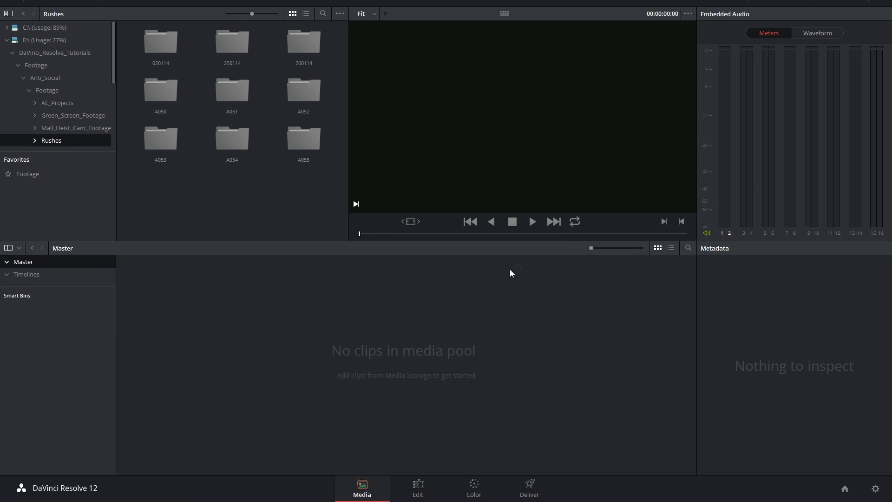
- Cancel the new project and open the existing Master_Timeline project instead
click(845, 489)
key(ctrl+n)
text(Master_Ti)
click(424, 254)
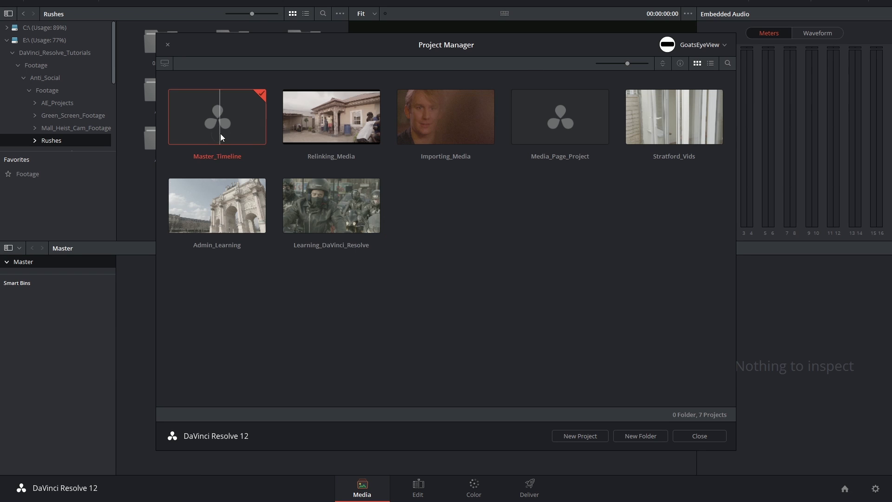
double_click(220, 130)
- Turn on 'Automatically match master timeline with media pool' in the Color project settings and save
click(875, 489)
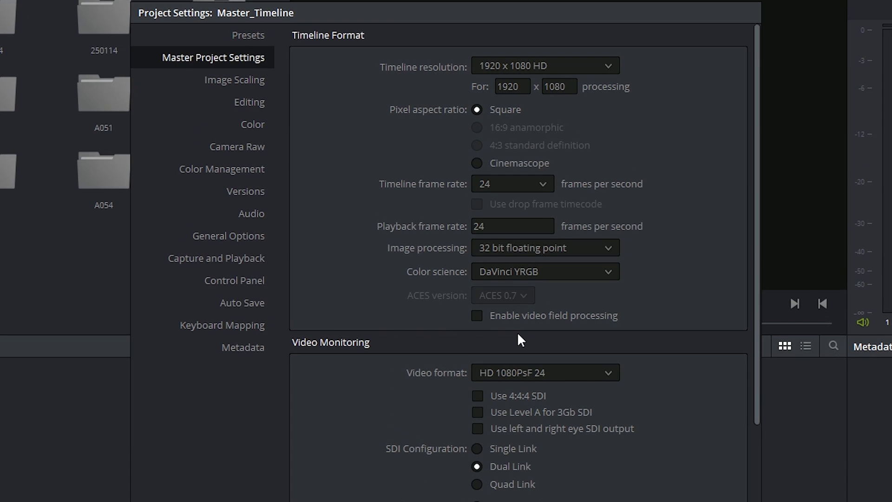
click(254, 126)
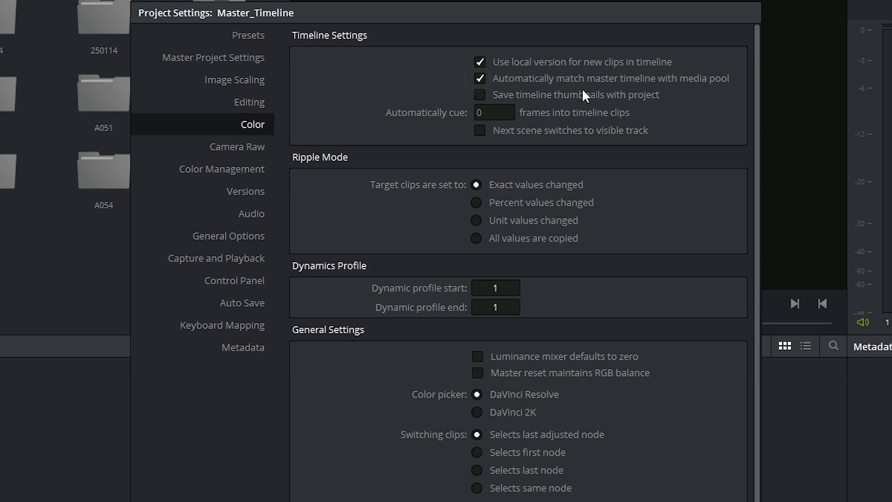
click(702, 501)
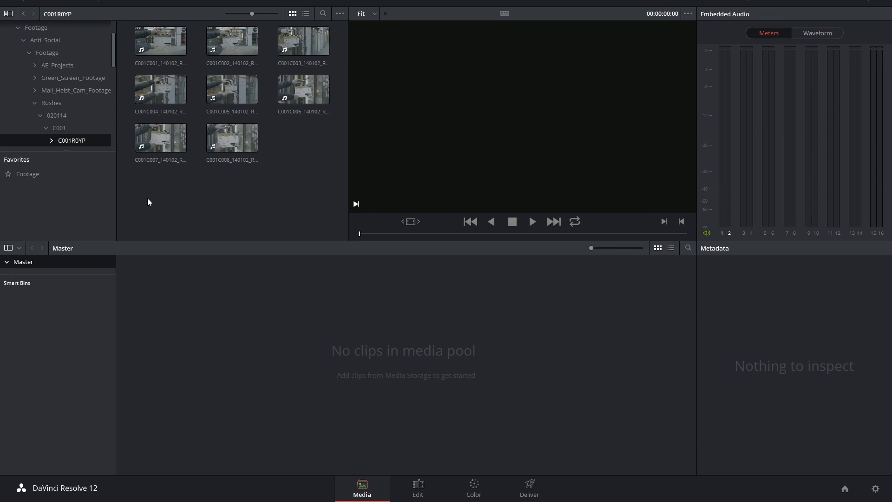
- Import the eight C001R0YP clips into the Master bin and open the Master Timeline
drag(149, 197, 326, 31)
drag(197, 48, 151, 298)
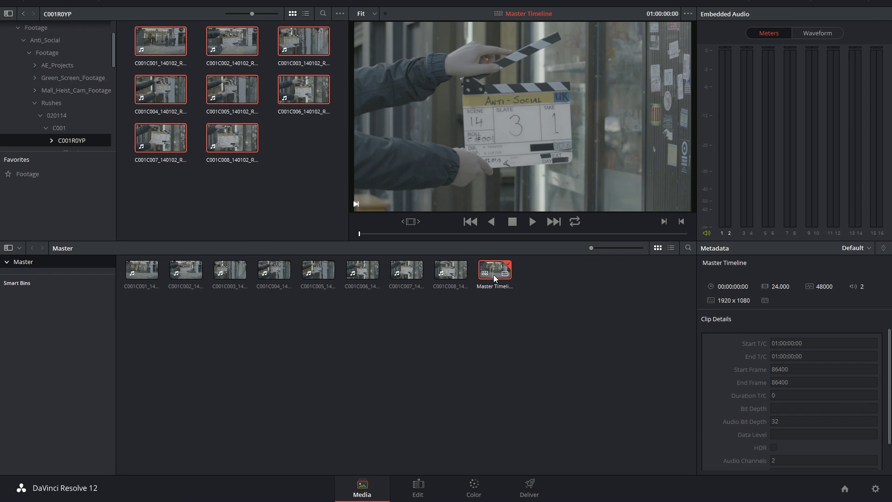
double_click(493, 274)
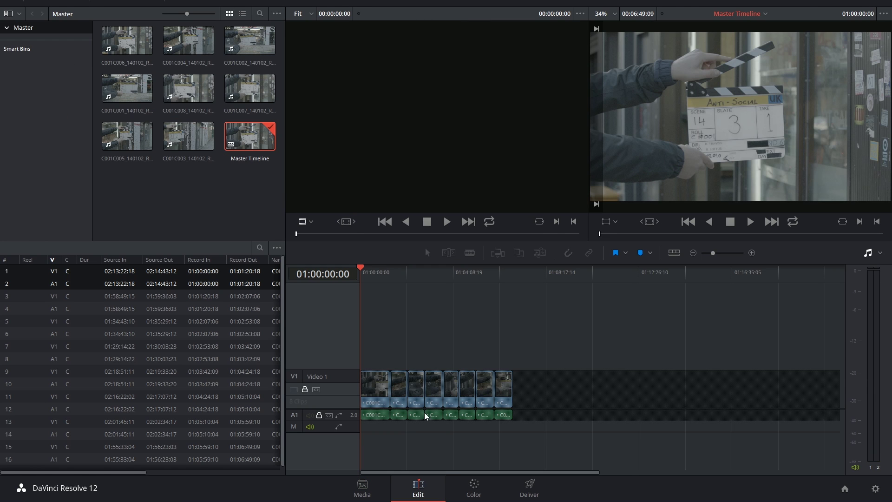
- Move the playhead along the Master Timeline to 01:03:42:09
click(379, 272)
click(444, 277)
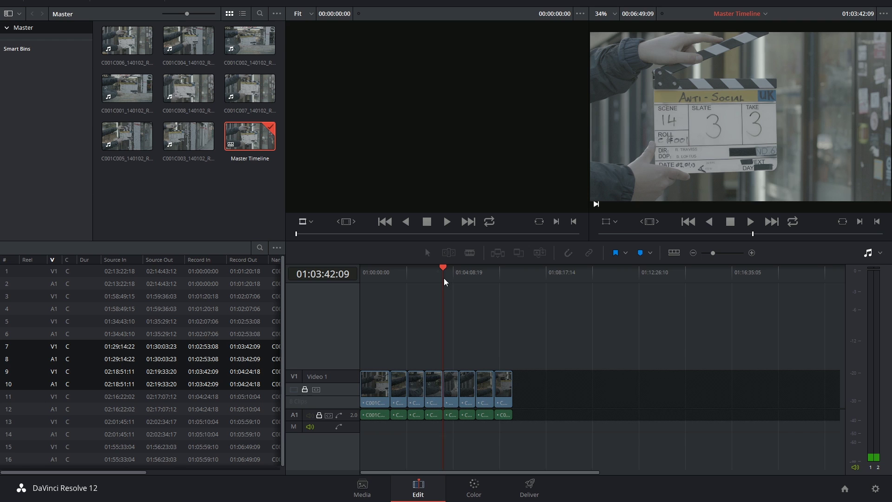
scroll(454, 392, up, 3)
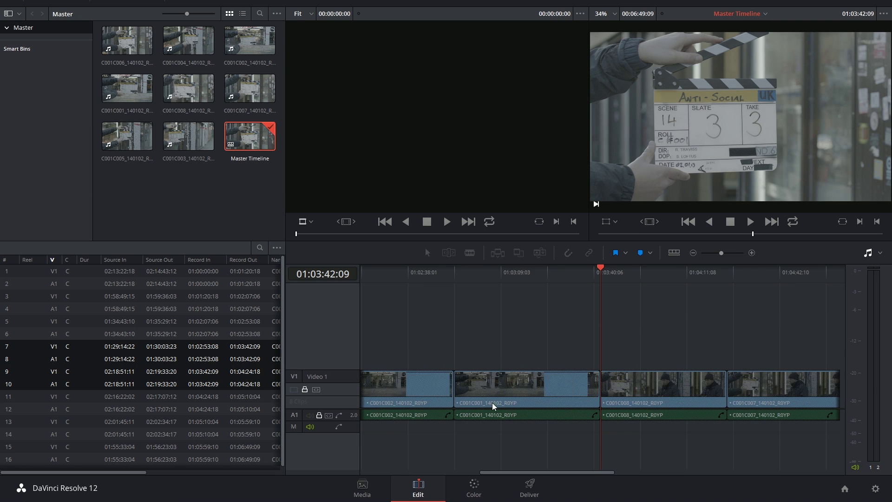
scroll(522, 400, down, 4)
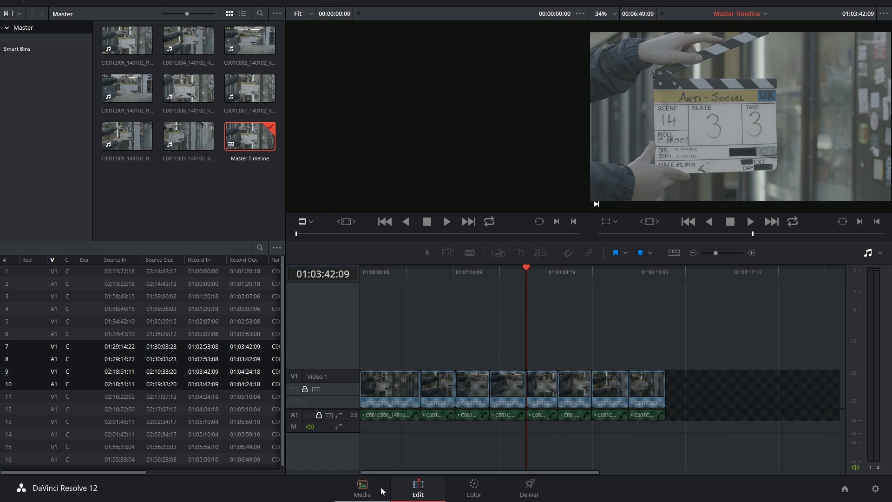
- Import all twelve clips from 020114 > C002 > C002R0YP into the Master bin
click(367, 489)
click(60, 118)
click(59, 140)
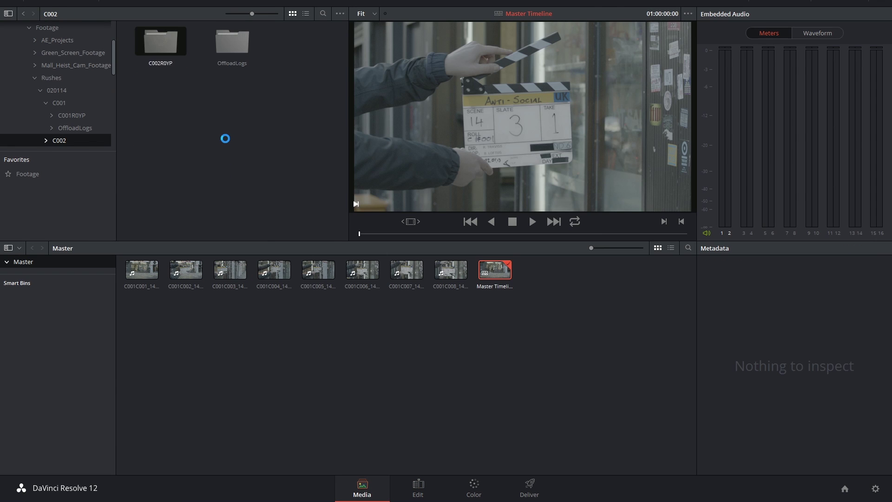
click(72, 140)
key(ctrl+a)
drag(161, 186, 294, 356)
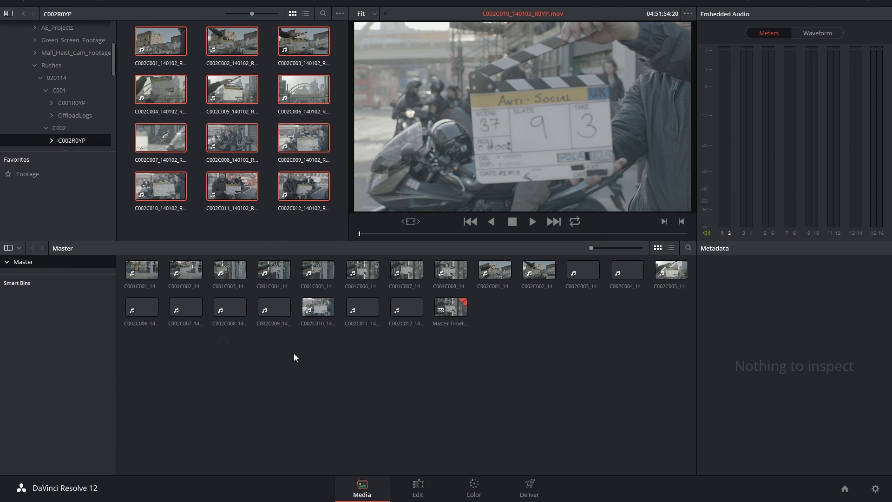
- Zoom the Master Timeline out to fit every clip and set the playhead to 01:14:46:17
click(422, 492)
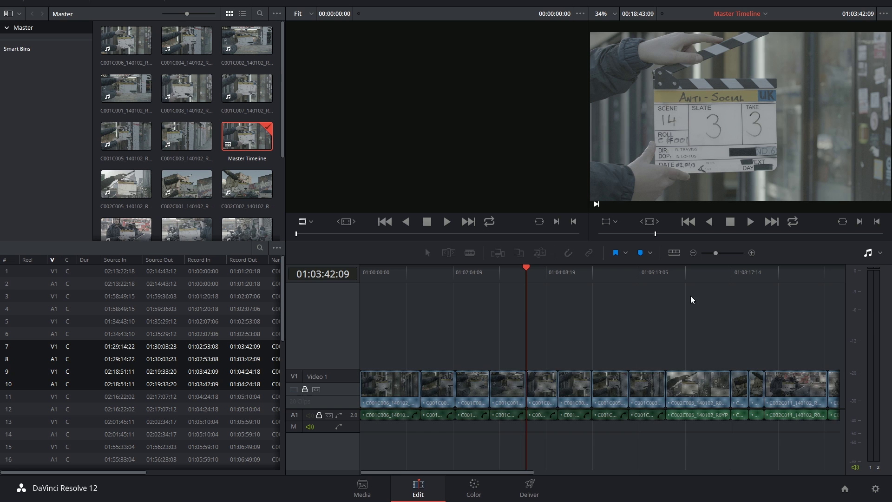
key(ctrl+minus)
key(ctrl+minus)
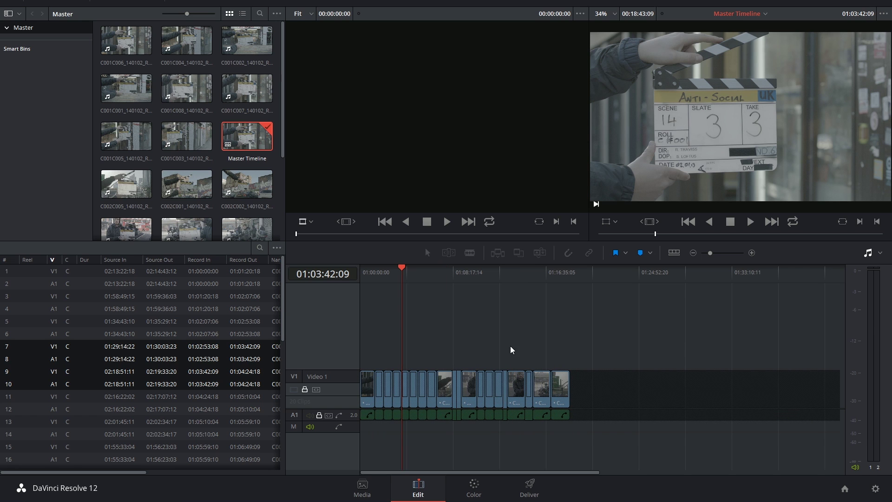
drag(494, 271, 526, 284)
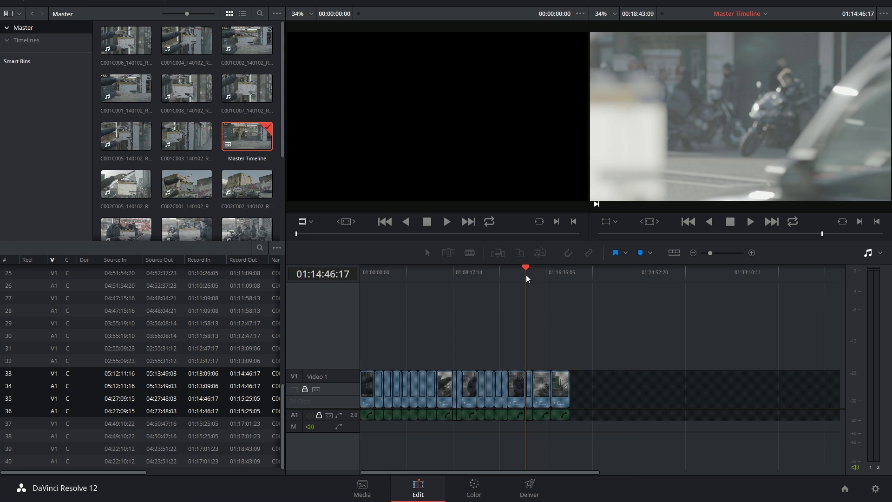
click(472, 490)
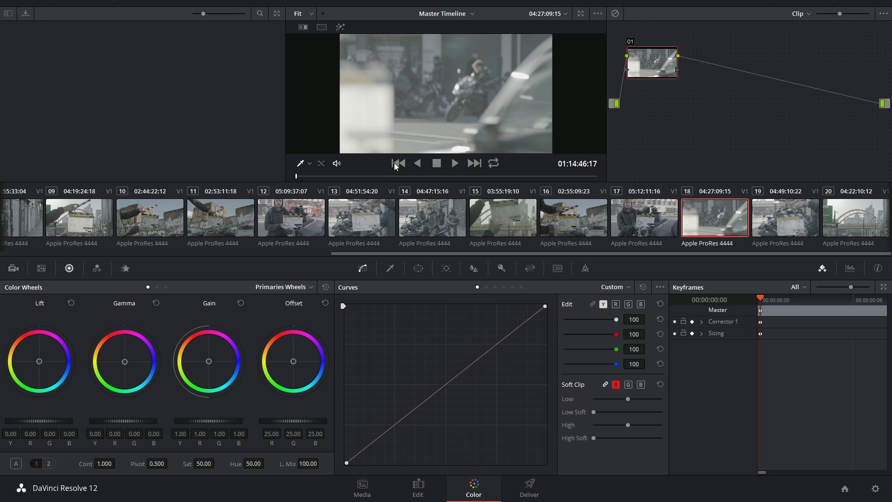
click(213, 216)
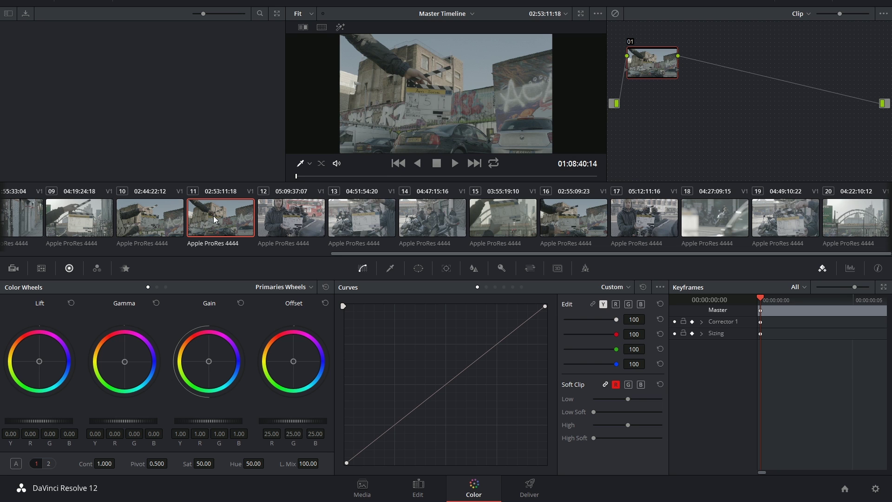
click(417, 488)
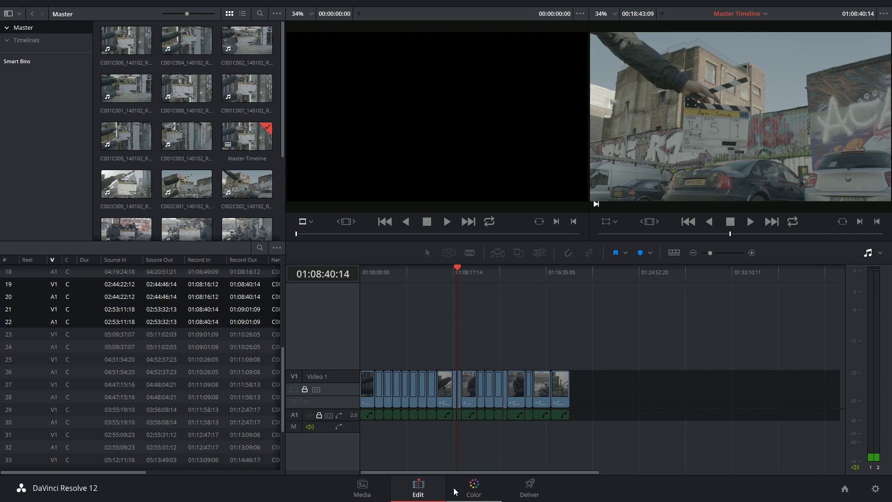